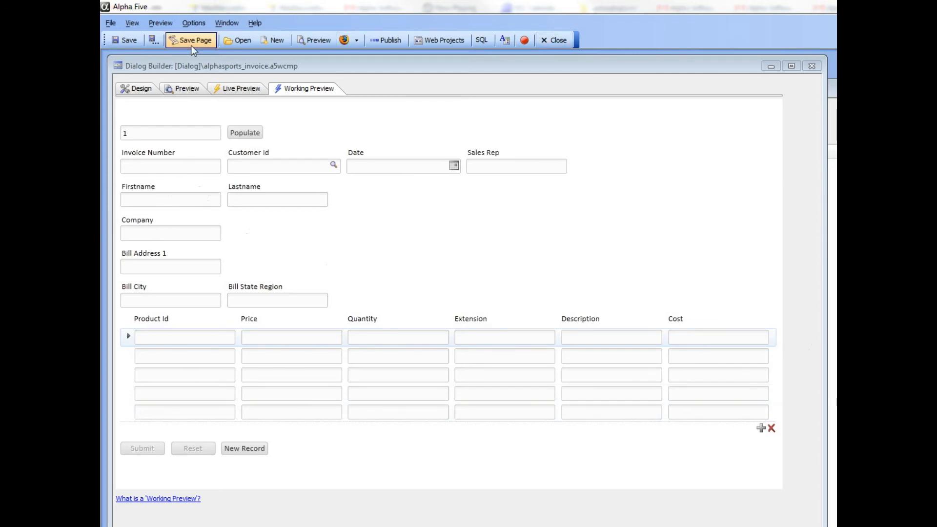
# Open the table selection for binding the dialog's controls to existing tables
pyautogui.click(138, 92)
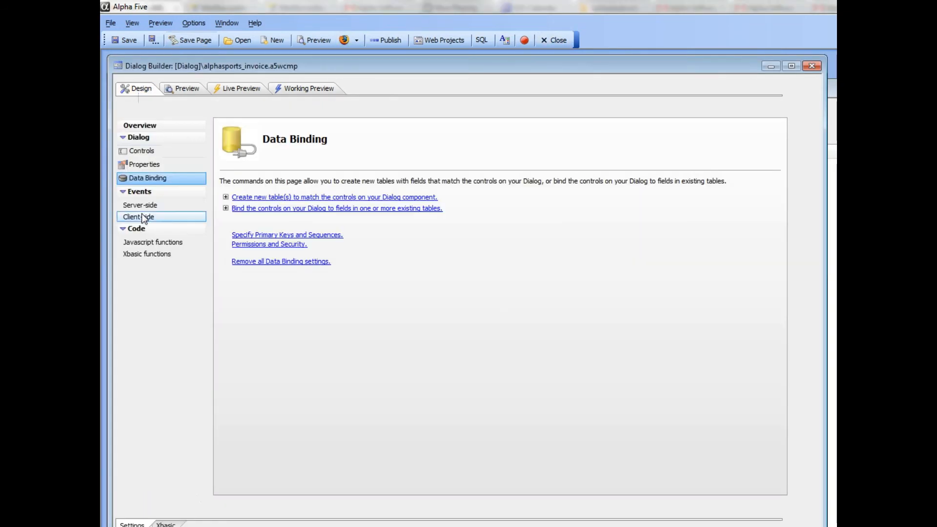
pyautogui.click(252, 210)
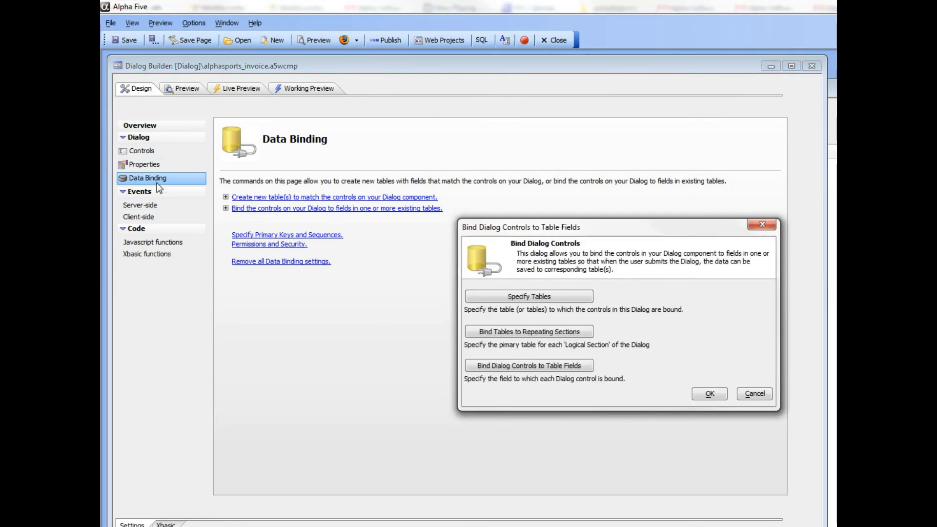
pyautogui.moveTo(553, 231); pyautogui.dragTo(373, 194)
pyautogui.click(333, 262)
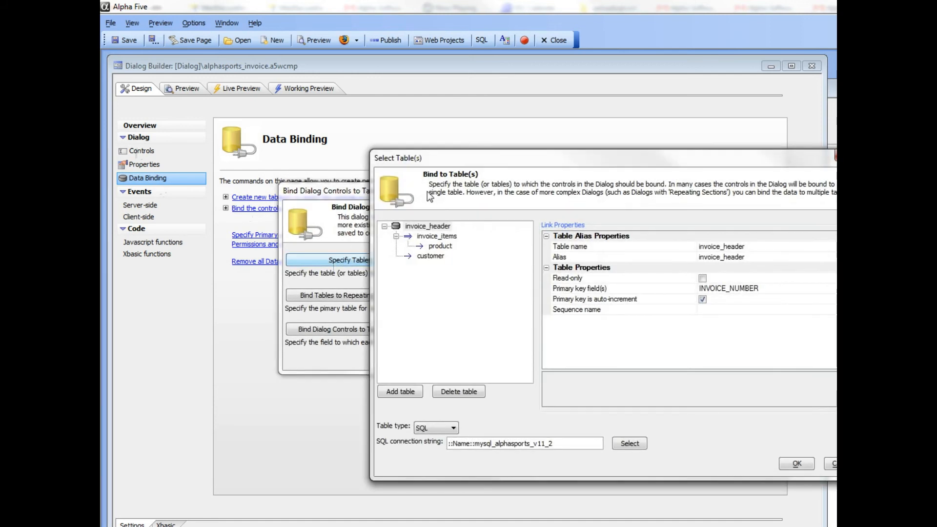
pyautogui.moveTo(466, 161); pyautogui.dragTo(340, 123)
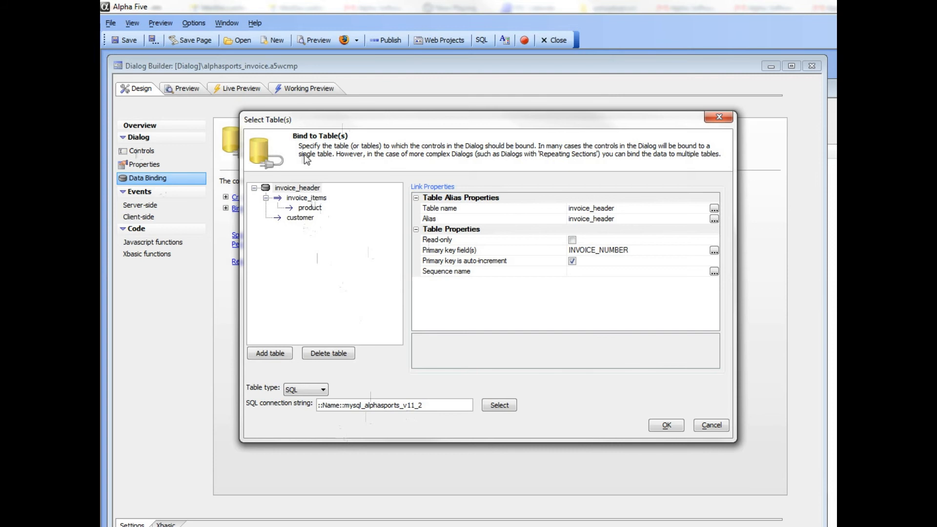
# Examine the link properties of the invoice_header, customer, invoice_items and product tables, then accept the table selection
pyautogui.click(295, 190)
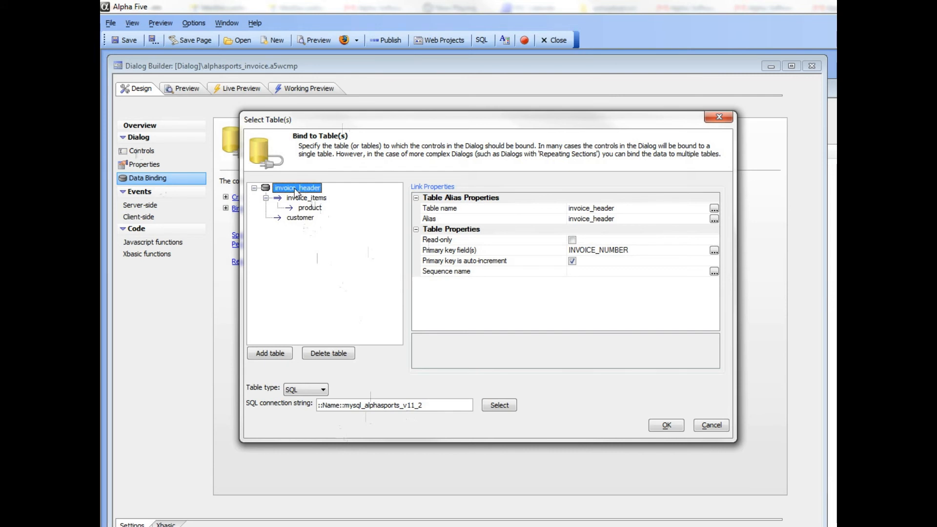
pyautogui.click(295, 219)
pyautogui.click(293, 189)
pyautogui.click(296, 219)
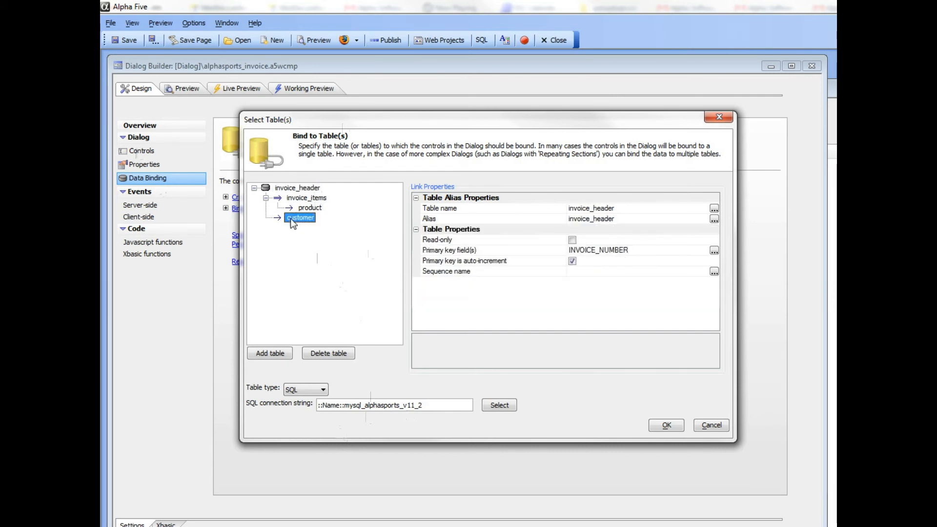
pyautogui.click(291, 190)
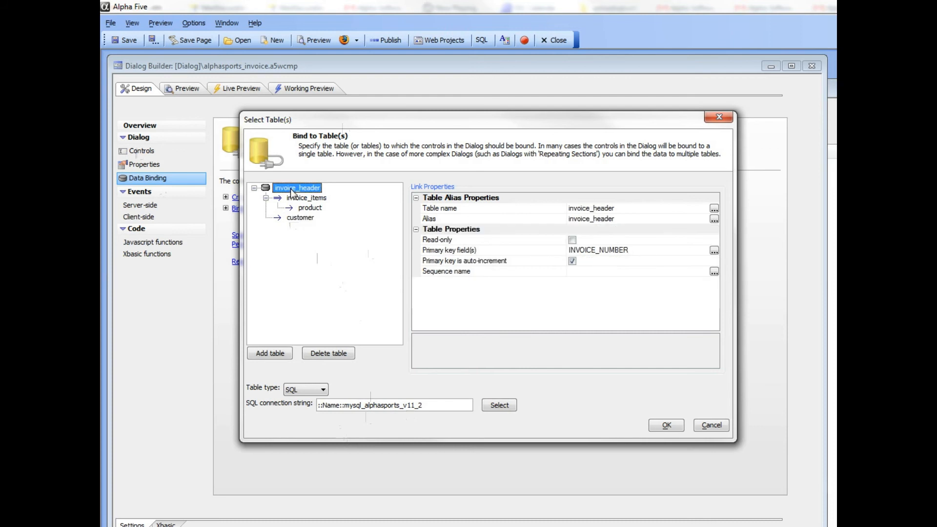
pyautogui.click(299, 199)
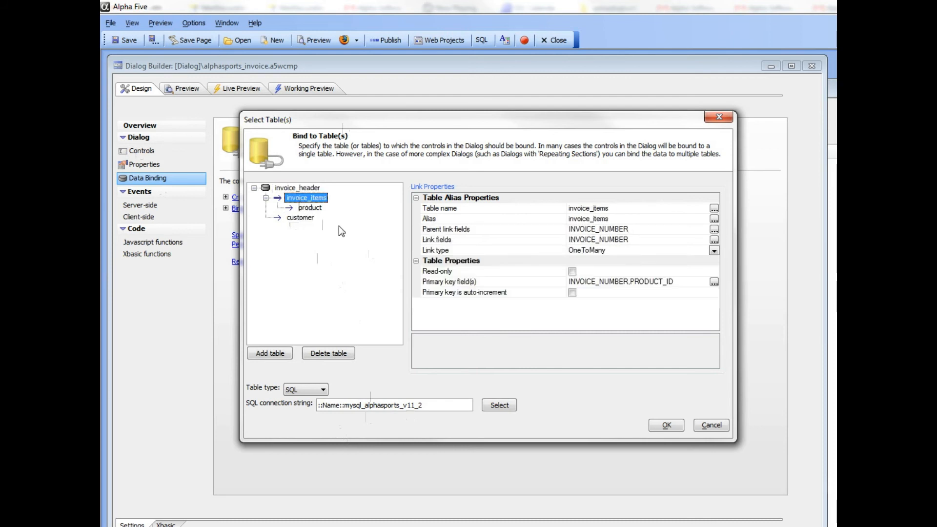
pyautogui.click(310, 209)
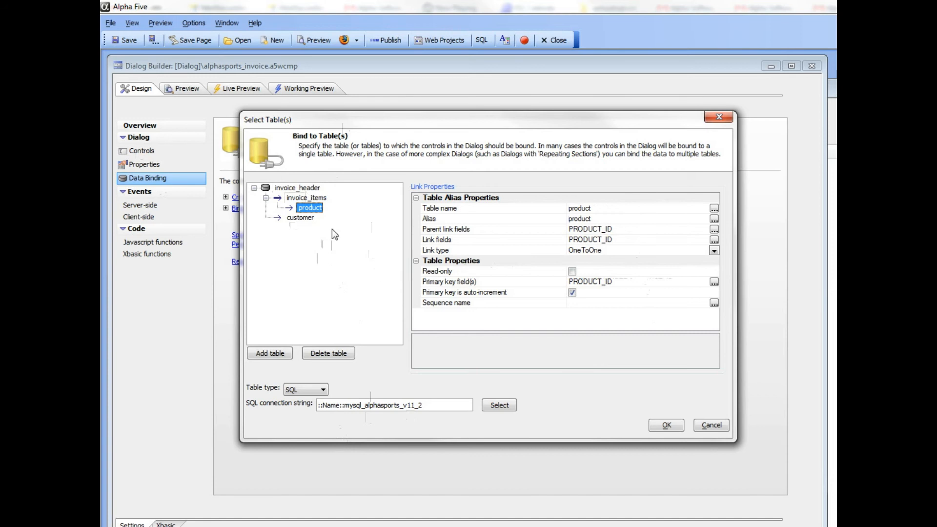
pyautogui.click(667, 425)
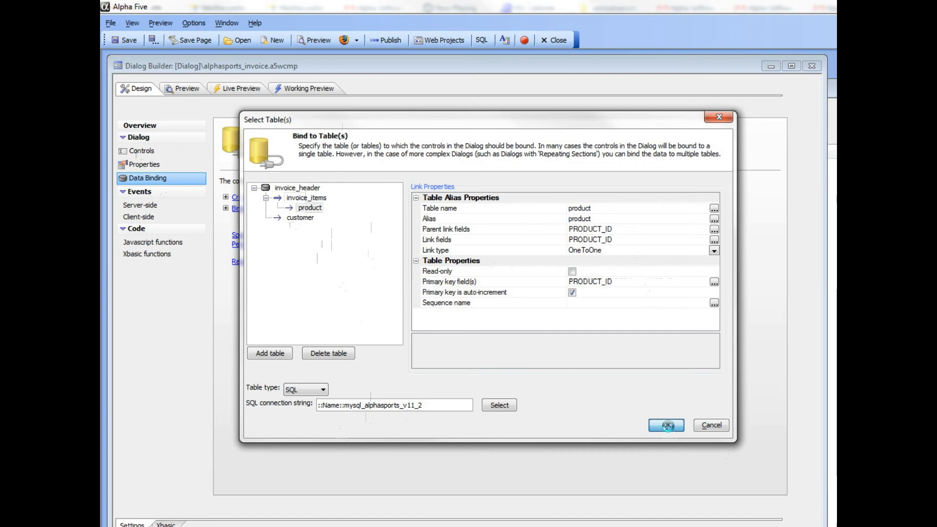
pyautogui.click(667, 426)
# Review which parent table is assigned to each logical dialog section, including CONTAINER_1, and accept the assignments
pyautogui.click(339, 297)
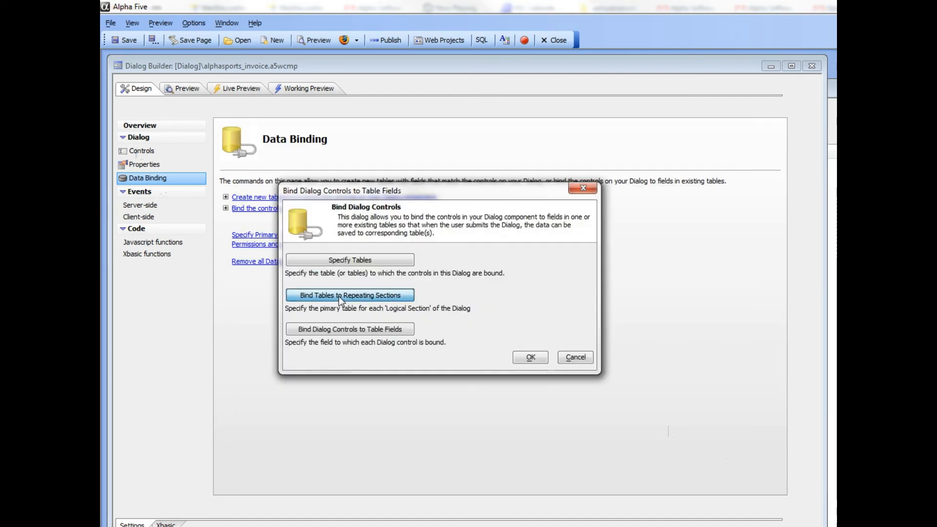
pyautogui.moveTo(471, 222); pyautogui.dragTo(322, 196)
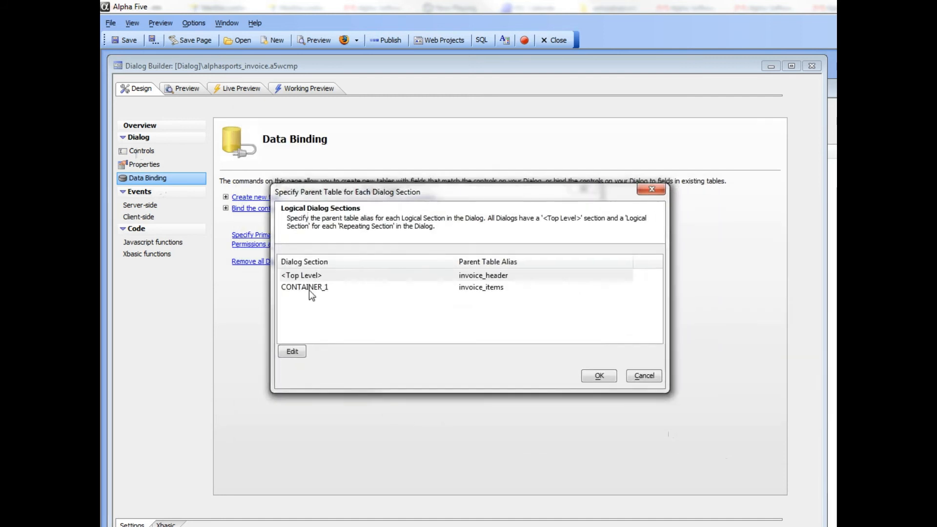
pyautogui.click(299, 290)
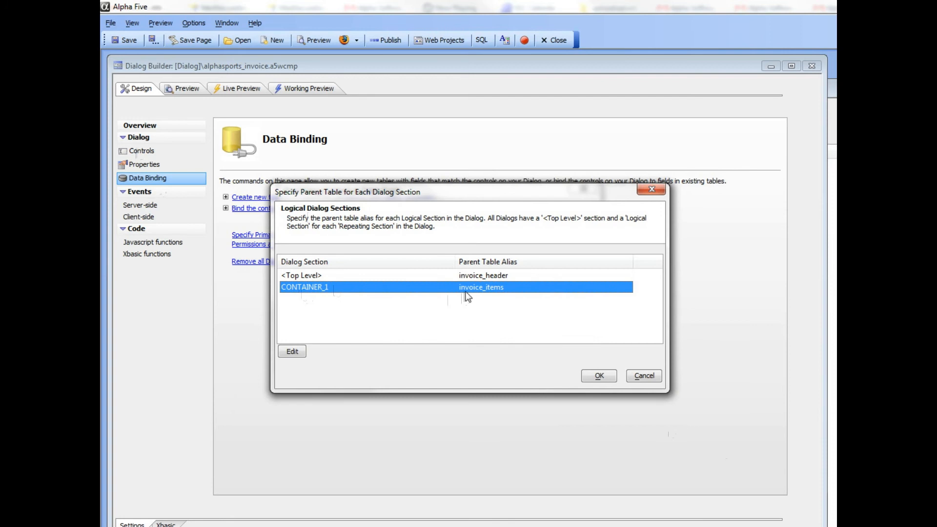
pyautogui.click(604, 376)
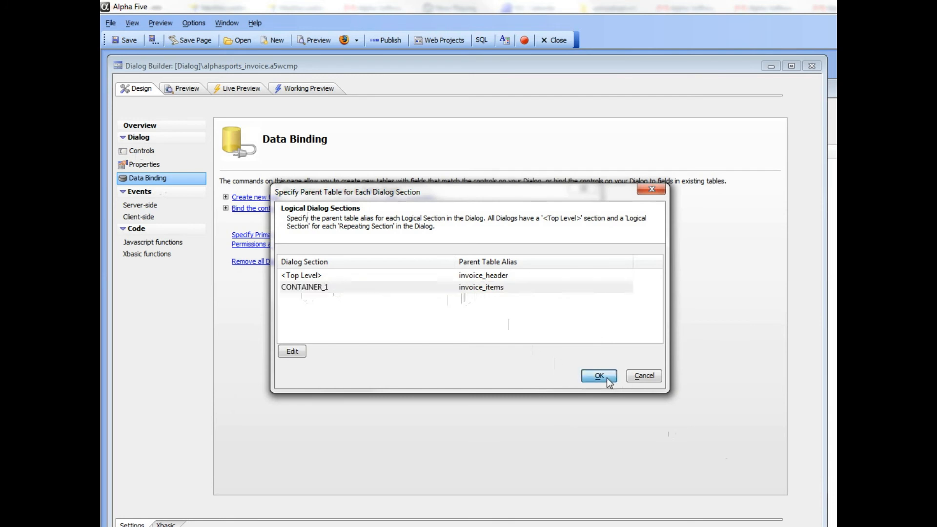
# Examine the control-to-field bindings of the top-level and CONTAINER_1 sections and try to accept them
pyautogui.click(344, 328)
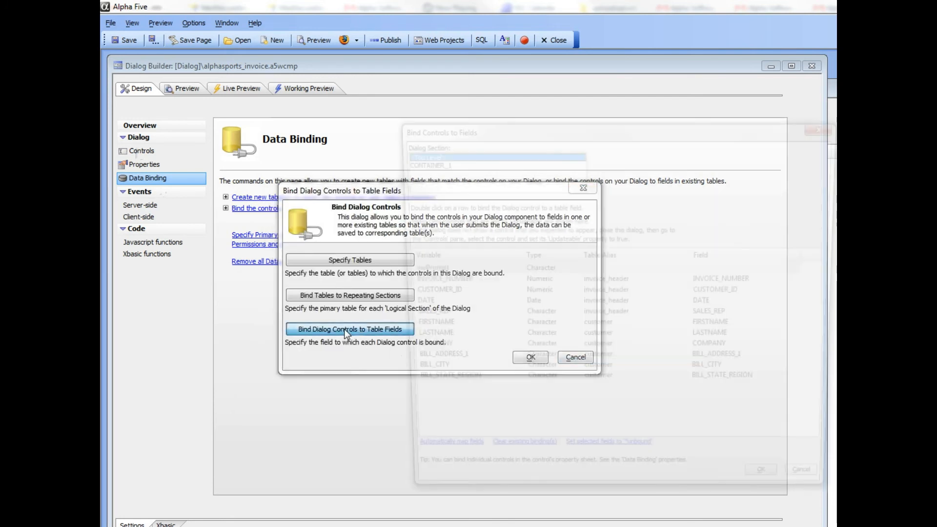
pyautogui.moveTo(457, 128); pyautogui.dragTo(334, 97)
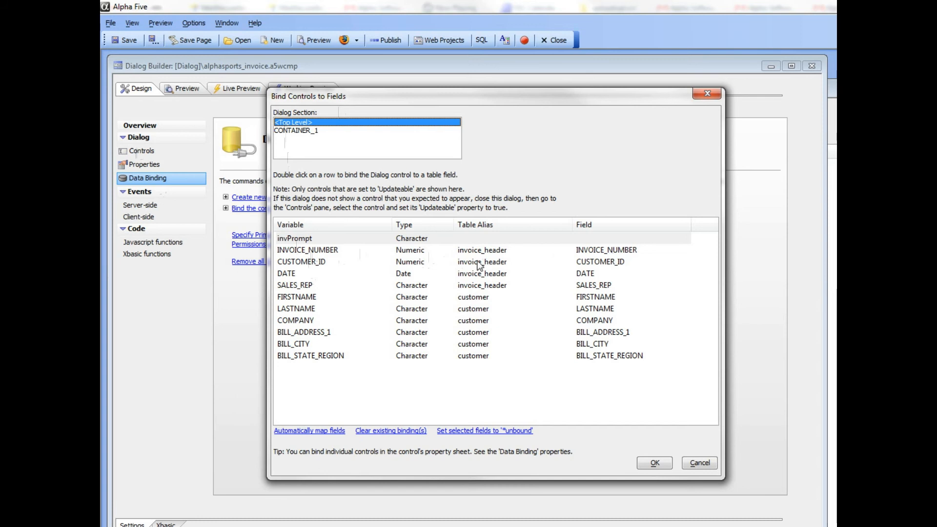
pyautogui.click(287, 310)
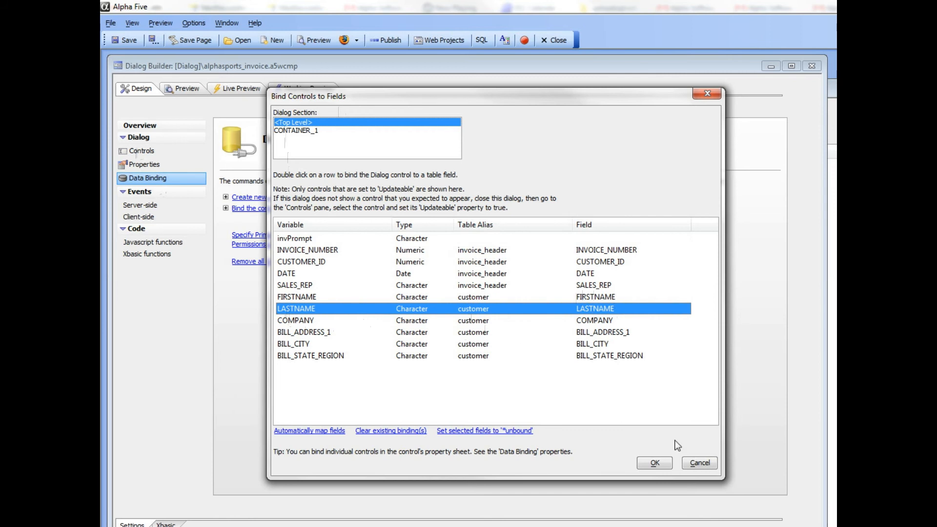
pyautogui.click(305, 130)
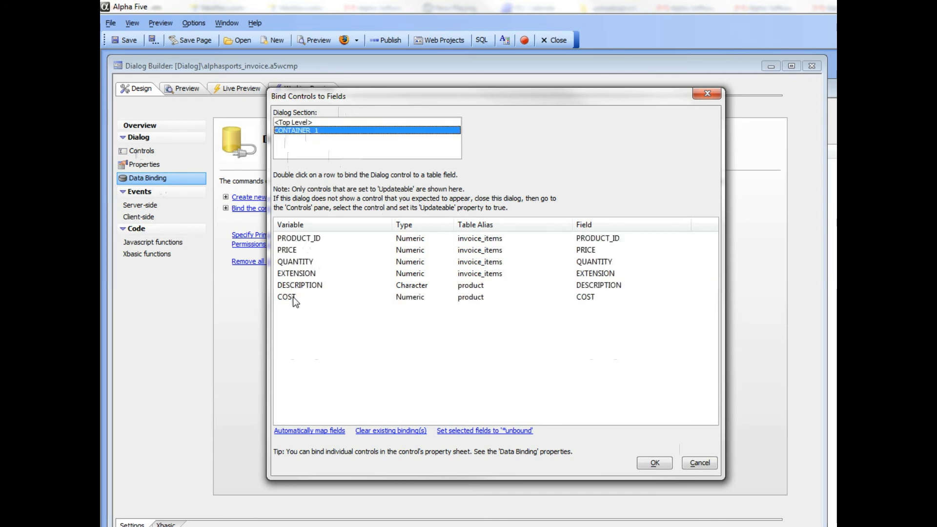
pyautogui.click(653, 463)
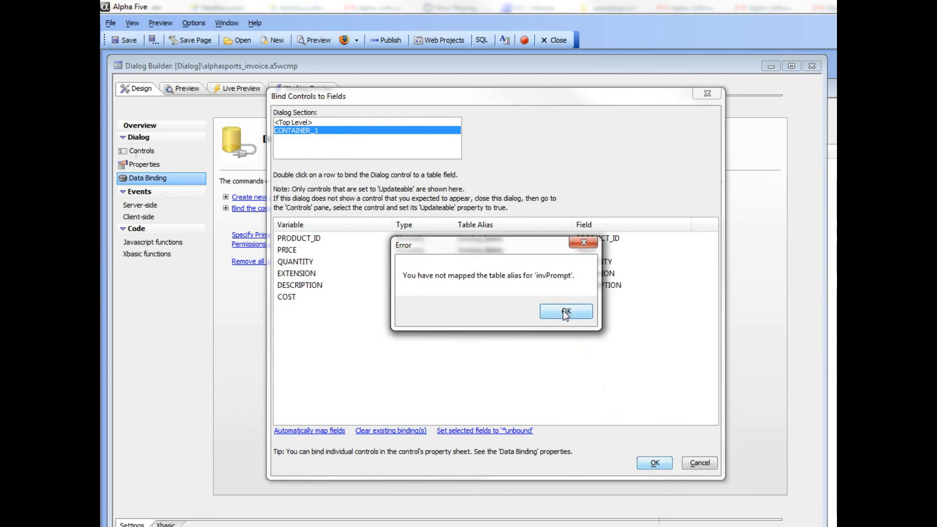
pyautogui.click(565, 312)
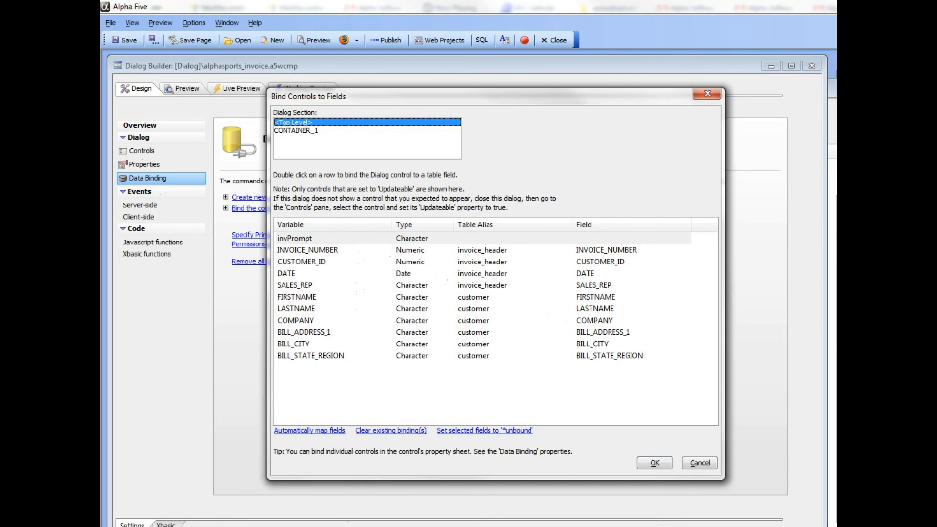
# Set the top-level invPrompt control to *unbound, accept the binding settings and save the dialog component
pyautogui.doubleClick(399, 236)
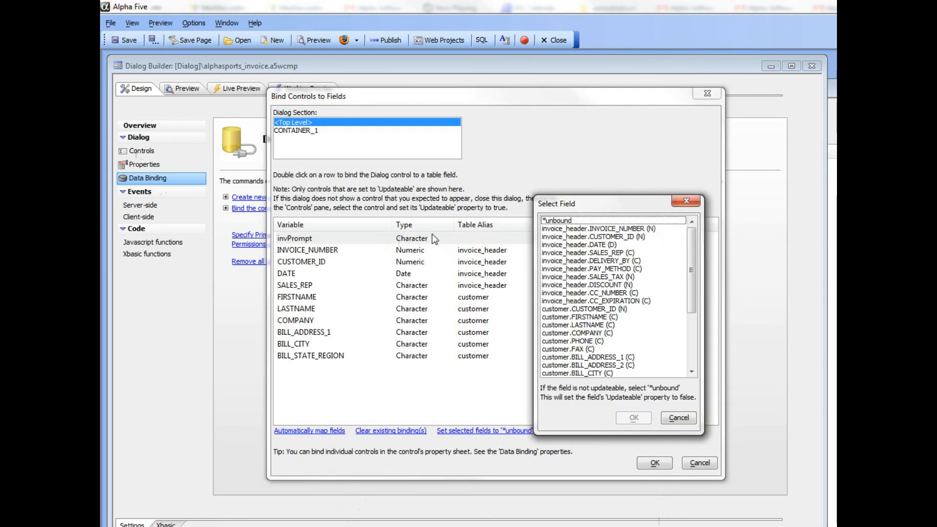
pyautogui.click(556, 220)
pyautogui.click(632, 418)
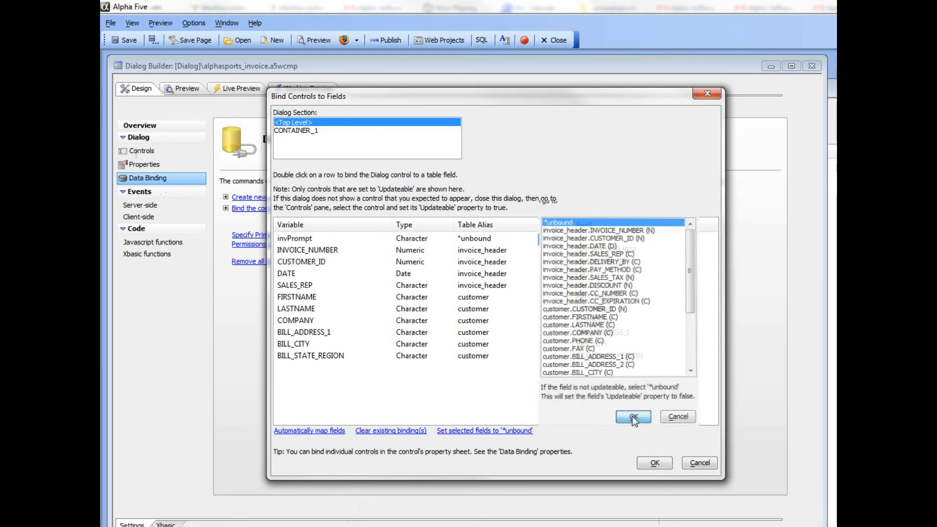
pyautogui.click(650, 464)
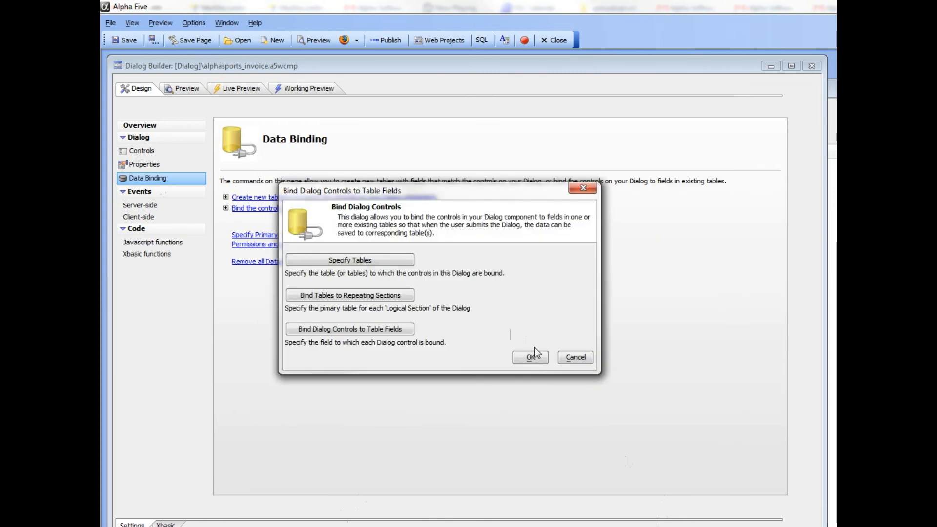
pyautogui.click(533, 356)
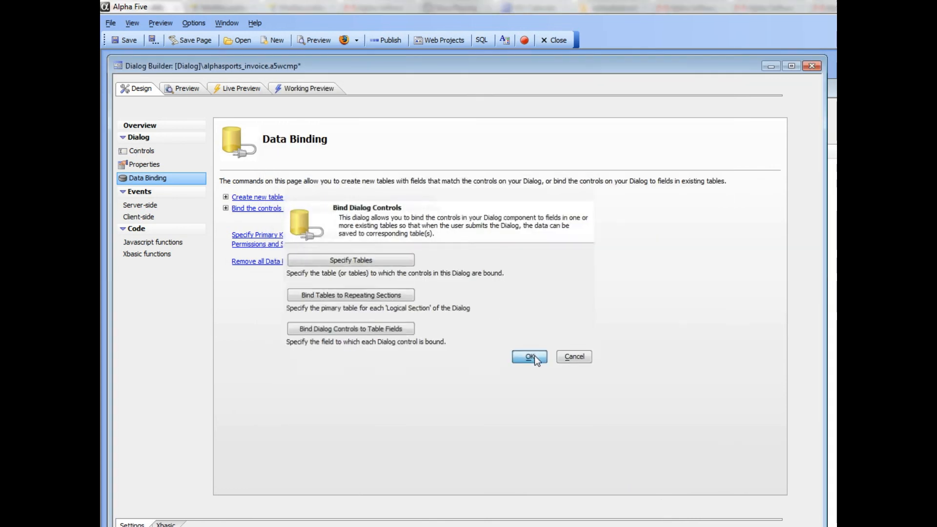
pyautogui.click(128, 42)
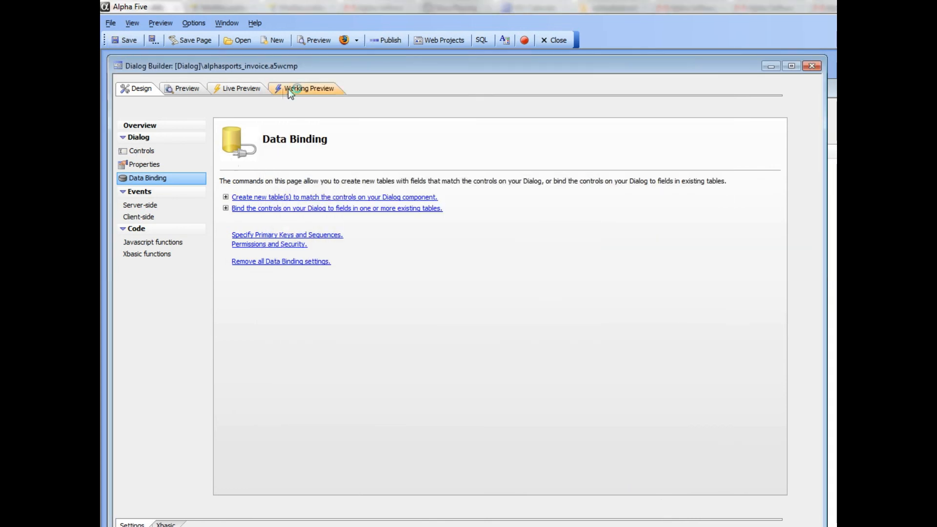
# Check the invoice form in the working preview with a widened builder window, then return to the design
pyautogui.click(288, 89)
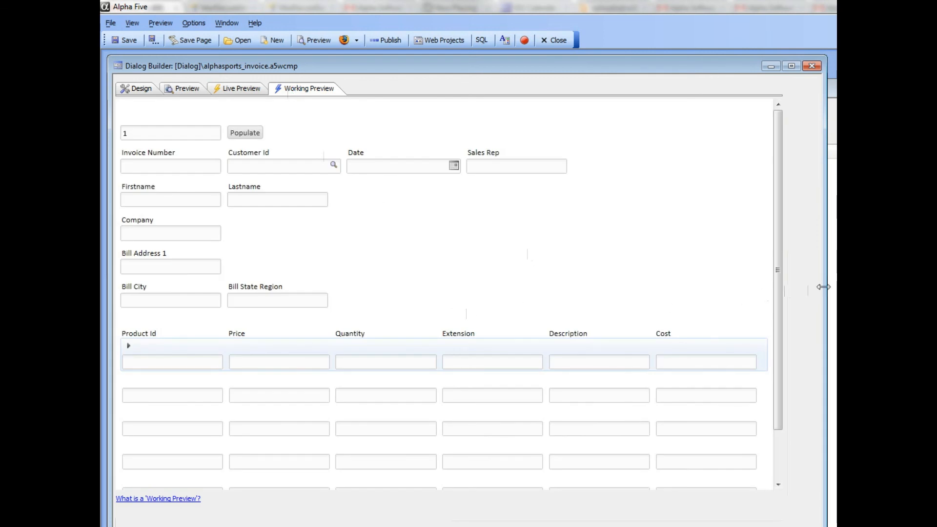
pyautogui.moveTo(823, 287); pyautogui.dragTo(837, 287)
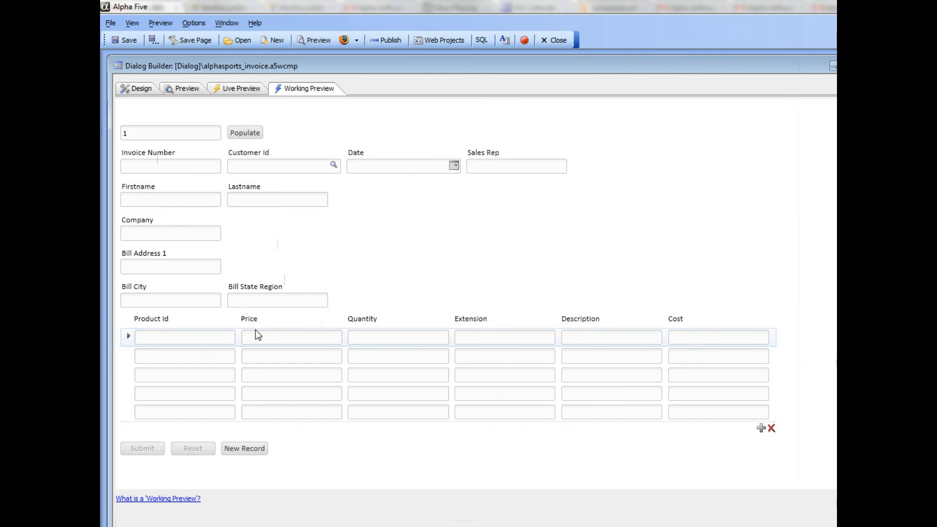
pyautogui.click(140, 87)
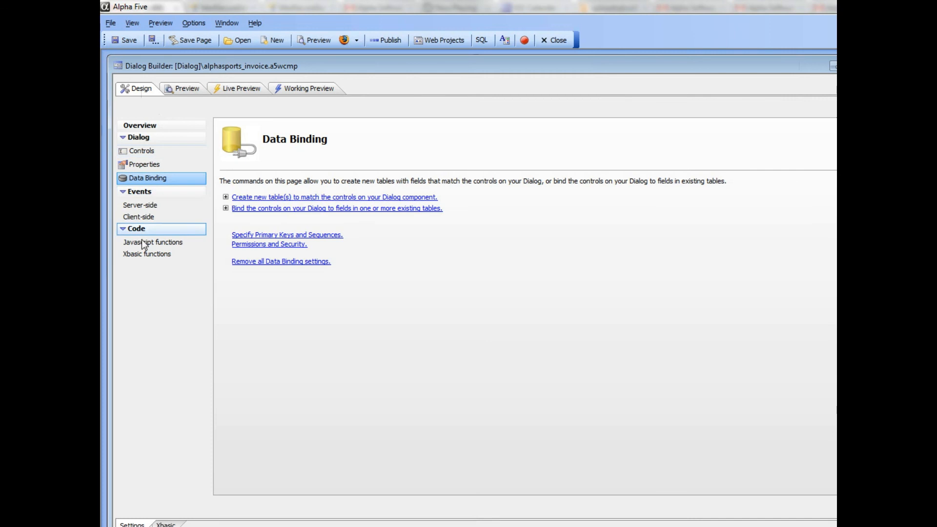
# Add a server-side action to the onDialogInitialize event that populates a Dialog with data from one or more tables
pyautogui.click(145, 206)
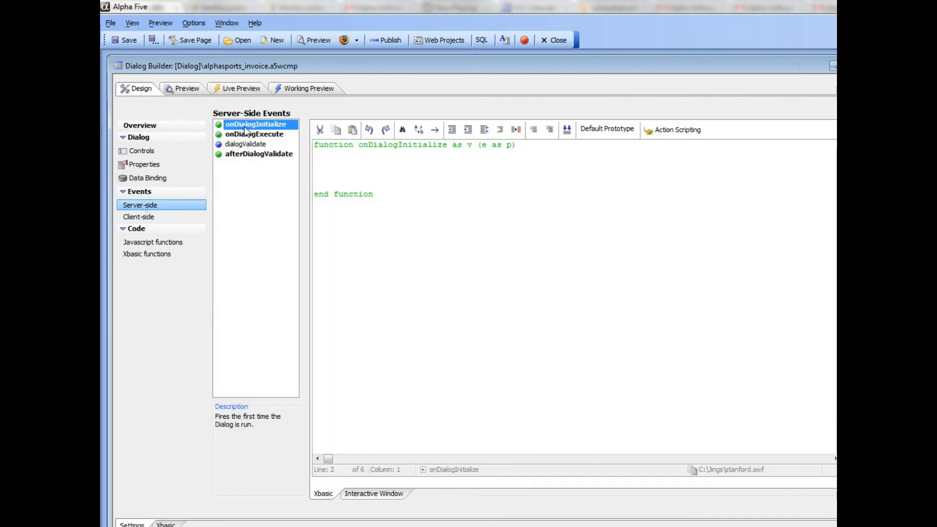
pyautogui.click(326, 163)
pyautogui.click(672, 130)
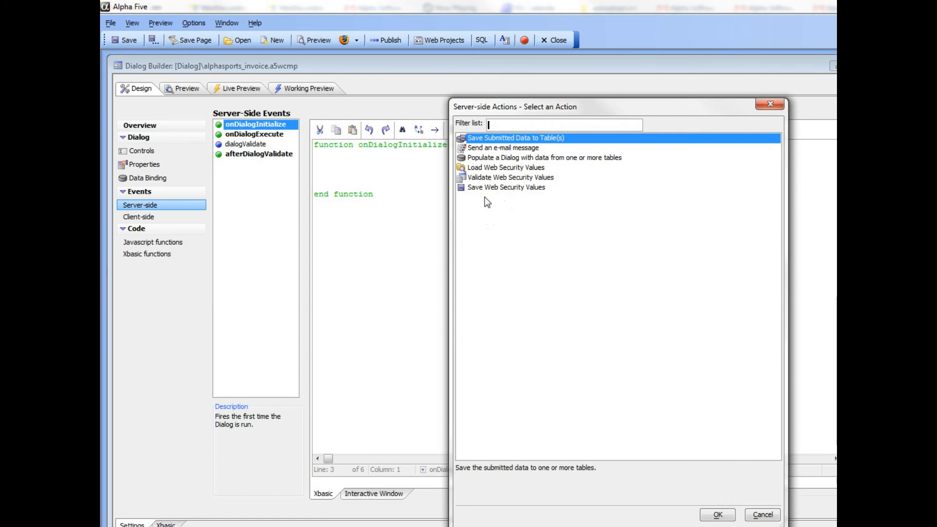
pyautogui.click(480, 159)
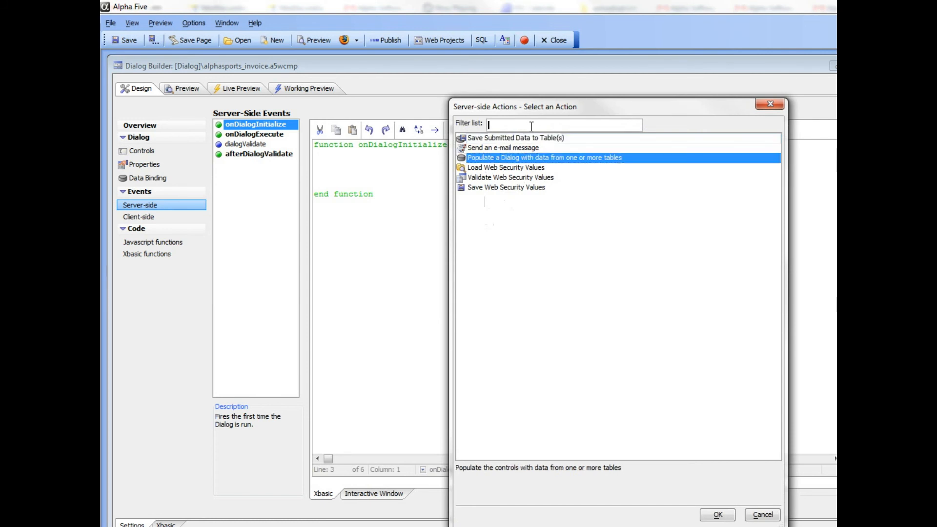
pyautogui.write('pou')
pyautogui.press('BackSpace')
pyautogui.press('BackSpace')
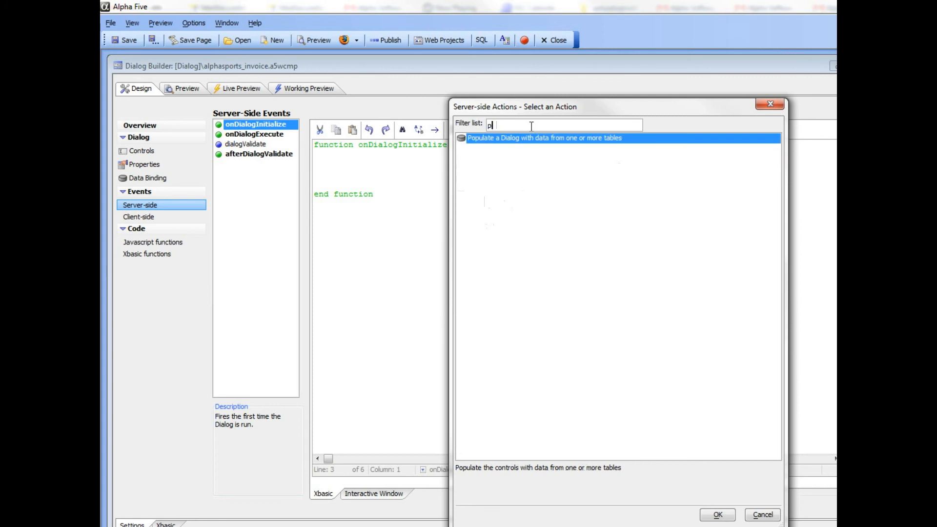
pyautogui.click(535, 140)
pyautogui.doubleClick(537, 140)
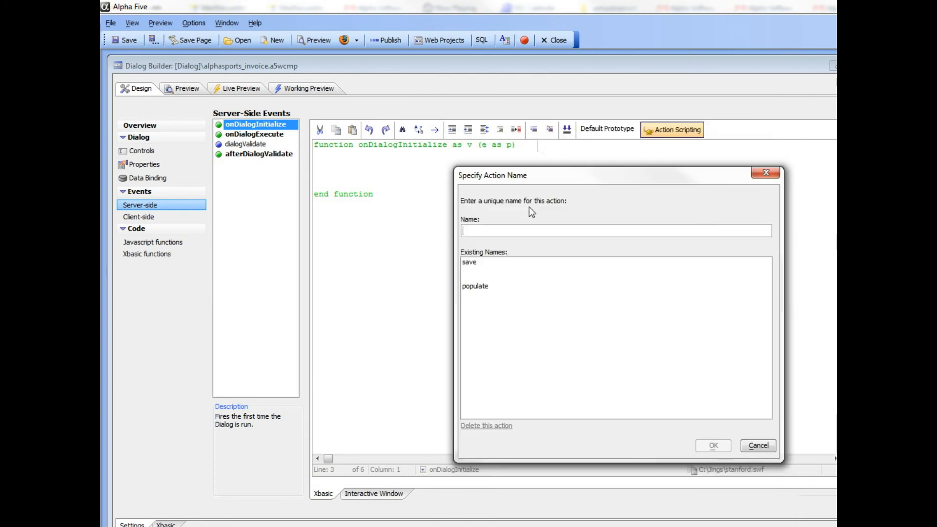
# Name the new action populatemydialog and open its populate settings
pyautogui.write('populate')
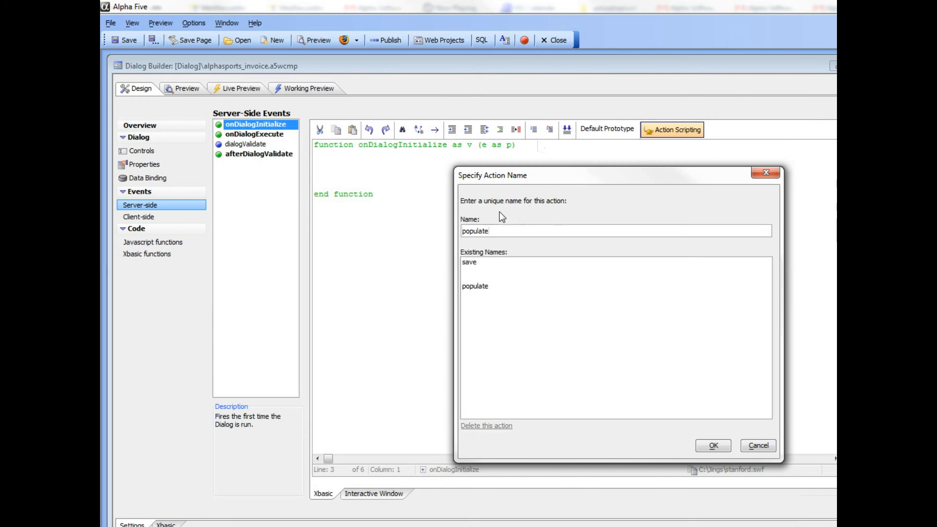
pyautogui.write('mydialog')
pyautogui.click(711, 445)
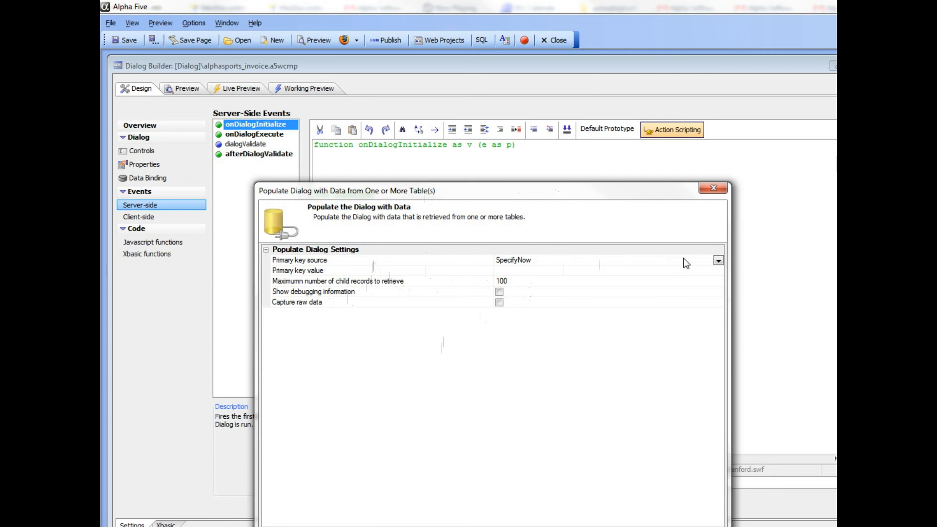
# Specify the primary key directly with value 4, turn on debugging information and accept the populate settings
pyautogui.click(718, 260)
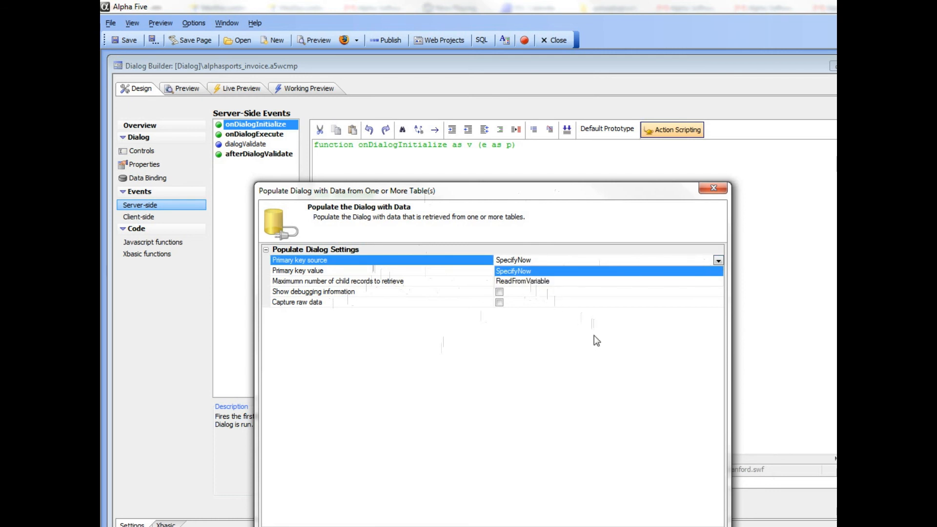
pyautogui.click(508, 271)
pyautogui.click(468, 271)
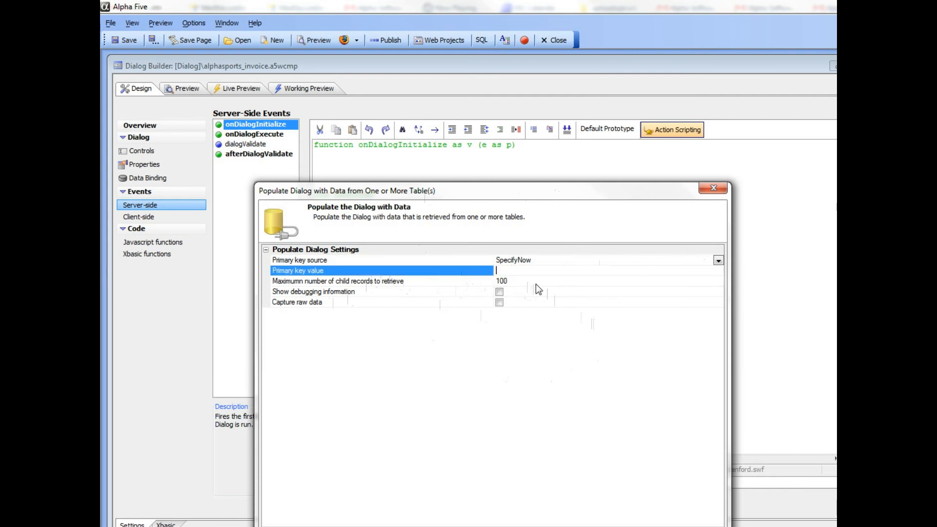
pyautogui.write('4')
pyautogui.moveTo(414, 194); pyautogui.dragTo(429, 156)
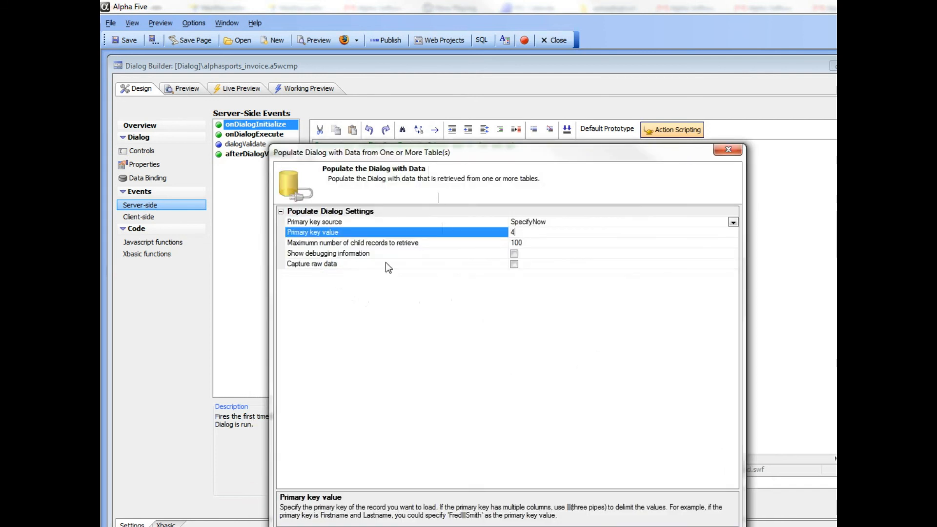
pyautogui.click(513, 254)
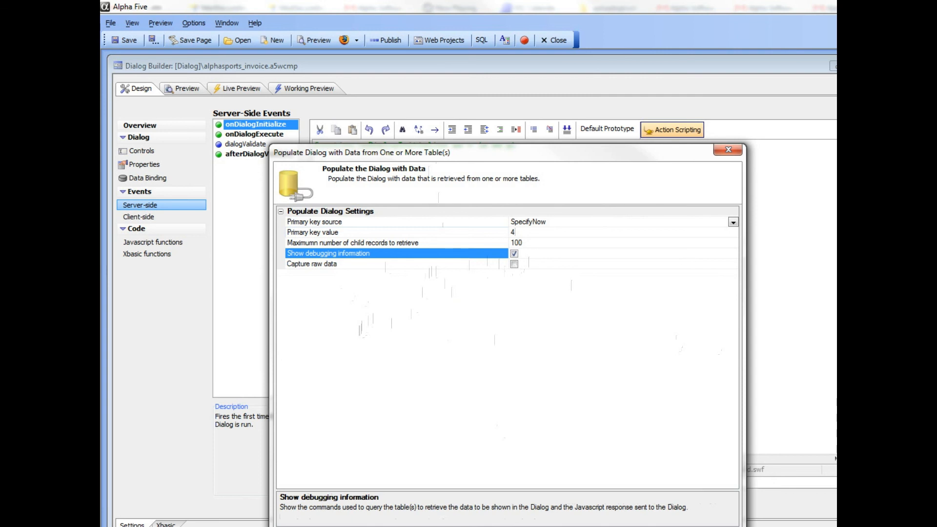
pyautogui.press('Return')
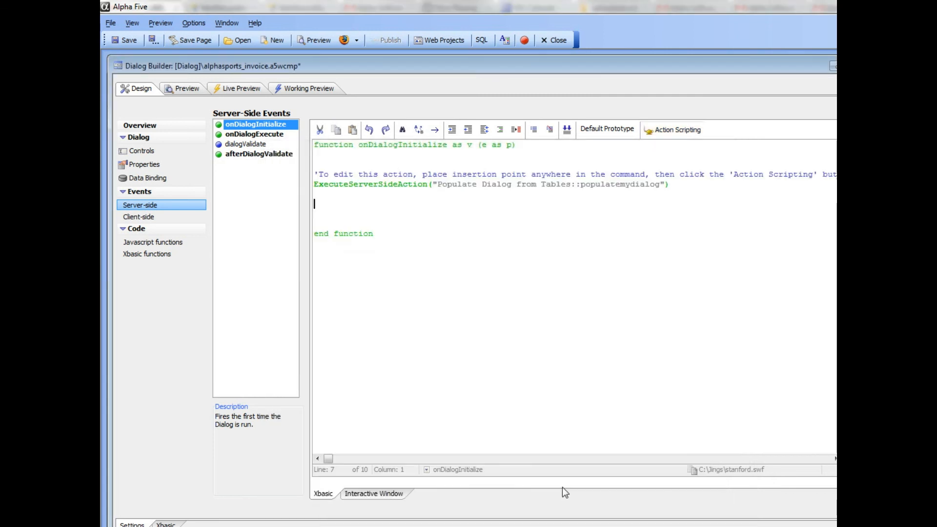
# Save the dialog component and run it in the working preview
pyautogui.click(127, 41)
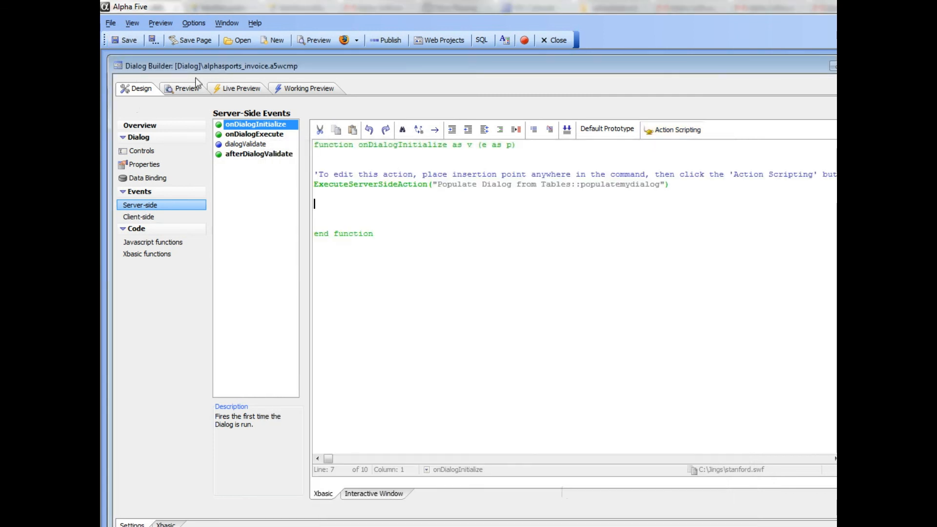
pyautogui.click(306, 88)
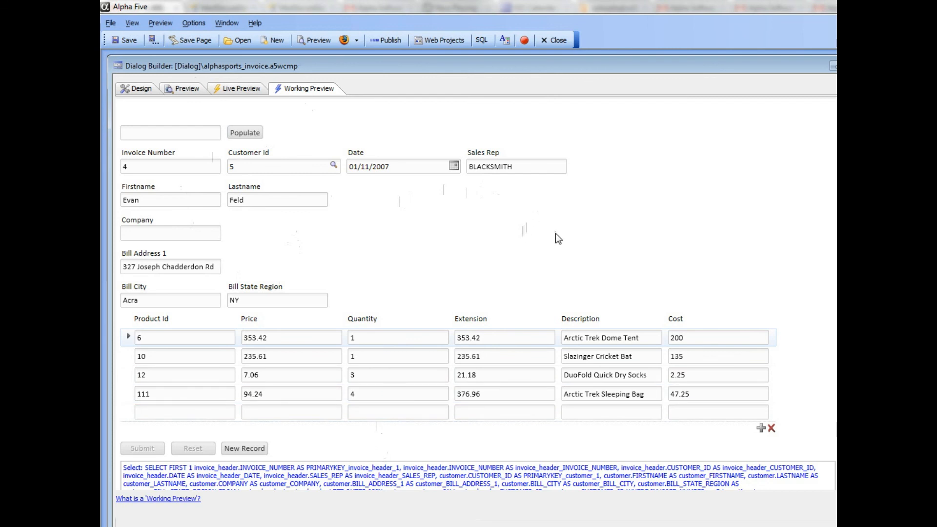
# Examine the debugging output below the invoice form, from the SELECT statements through the JavaScript response to its populate call
pyautogui.scroll(-3, 555, 233)
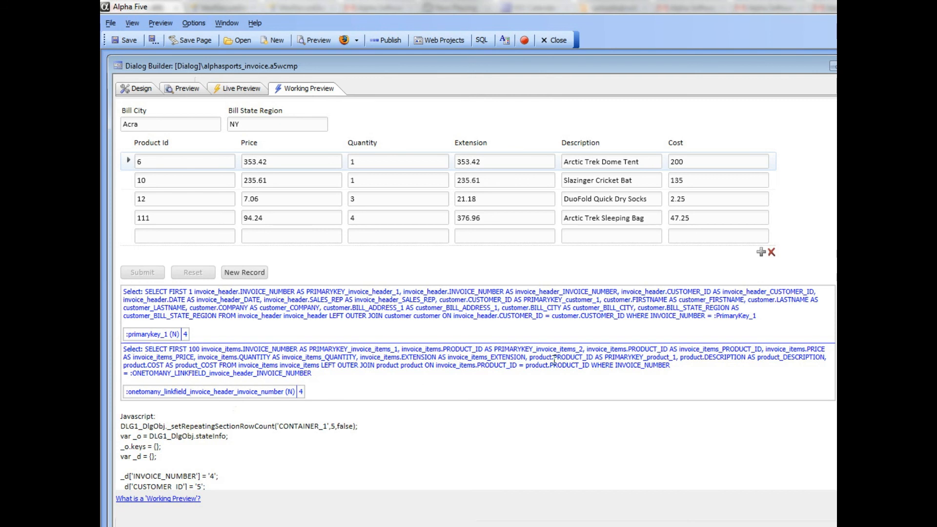
pyautogui.scroll(-3, 461, 370)
pyautogui.scroll(-5, 460, 366)
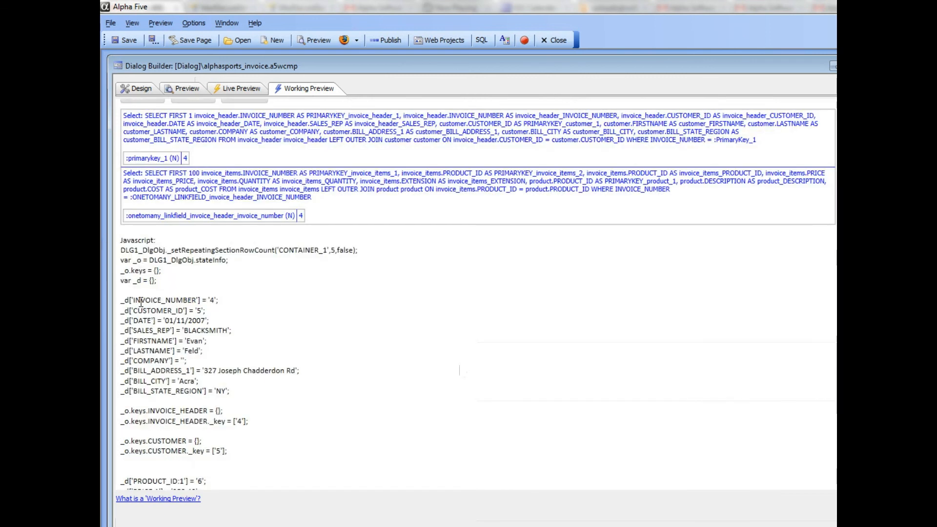
pyautogui.scroll(-8, 194, 311)
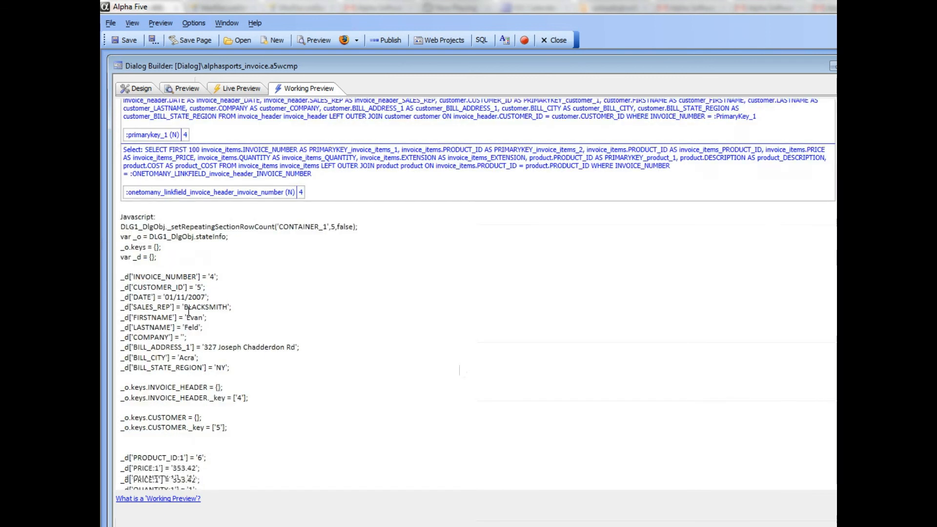
pyautogui.scroll(17, 193, 311)
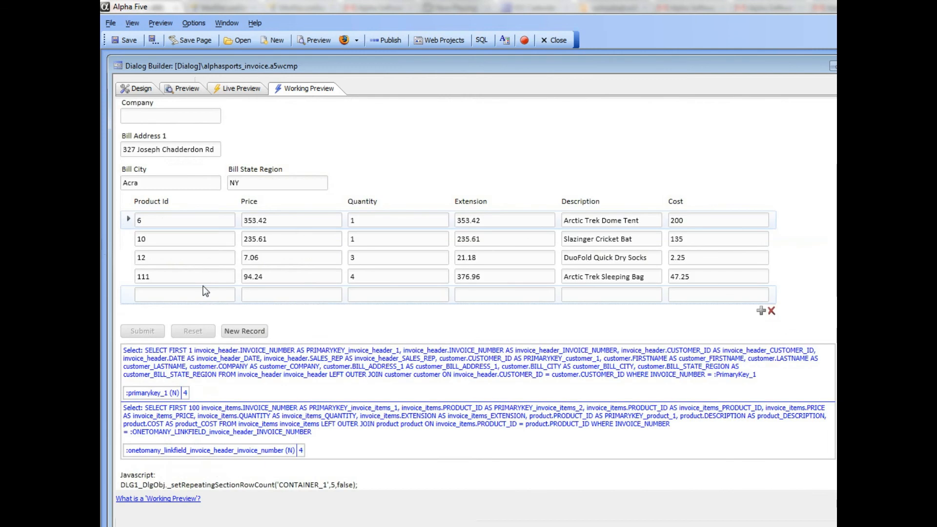
pyautogui.scroll(-16, 207, 282)
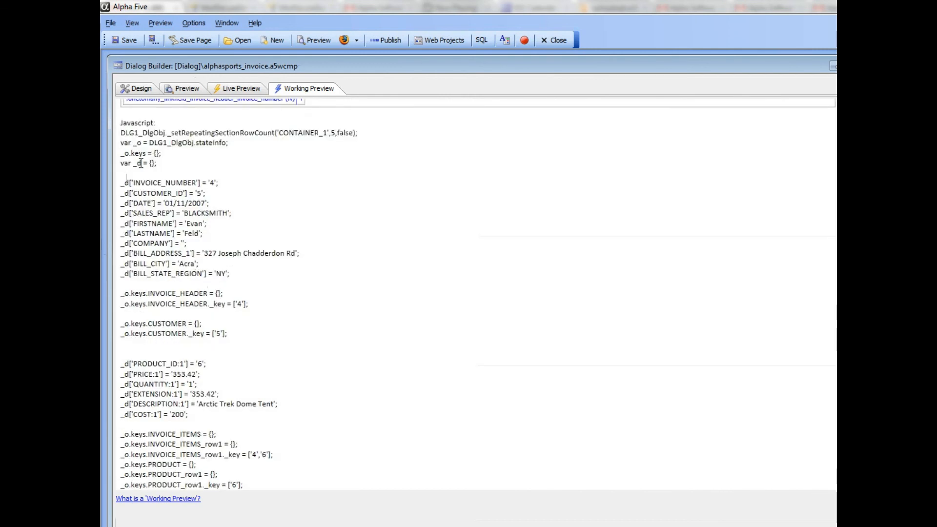
pyautogui.moveTo(121, 184); pyautogui.dragTo(182, 283)
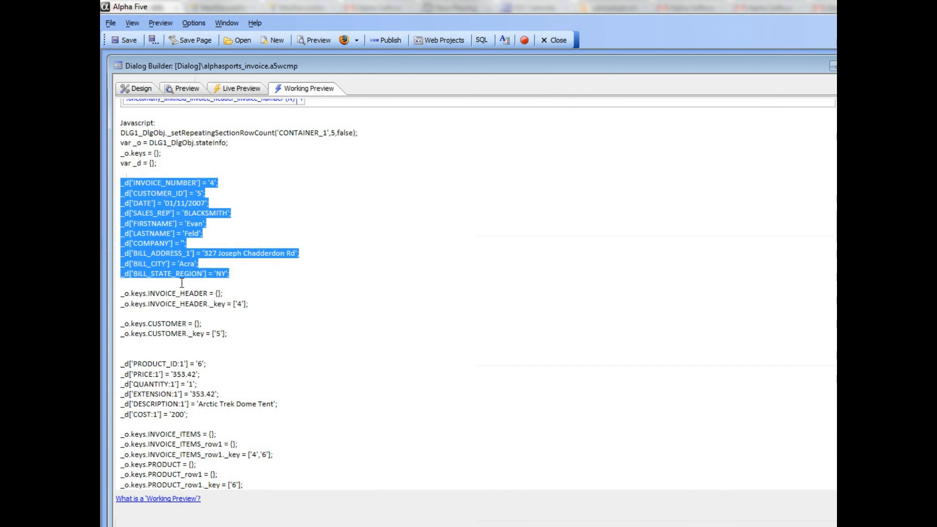
pyautogui.moveTo(165, 133); pyautogui.dragTo(360, 134)
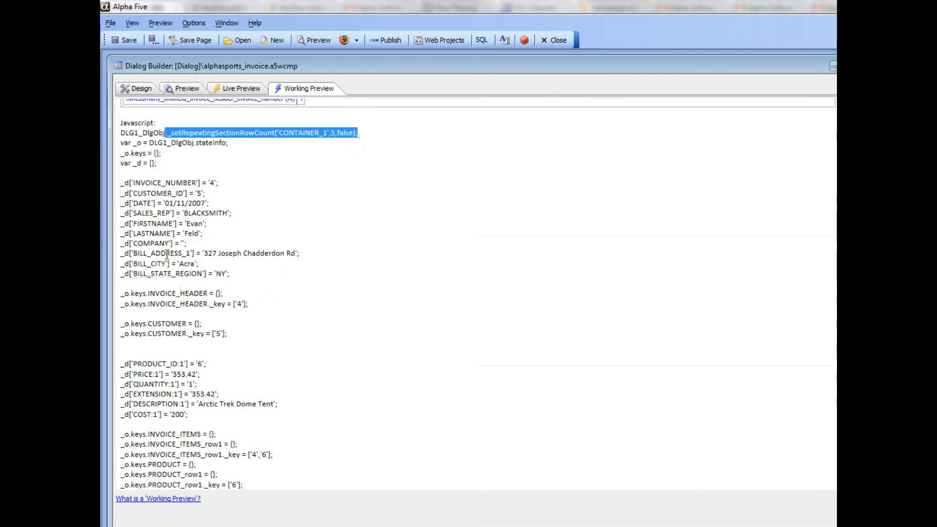
pyautogui.scroll(-2, 161, 287)
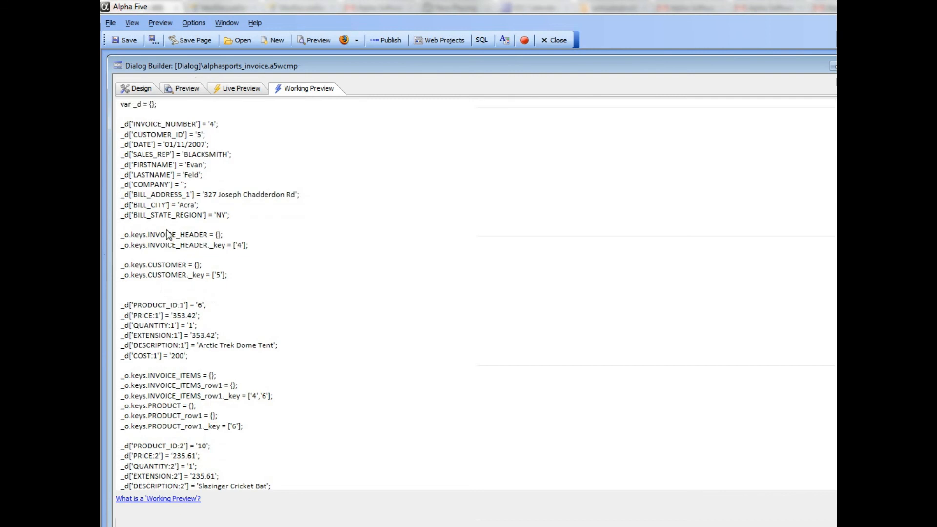
pyautogui.scroll(-12, 162, 268)
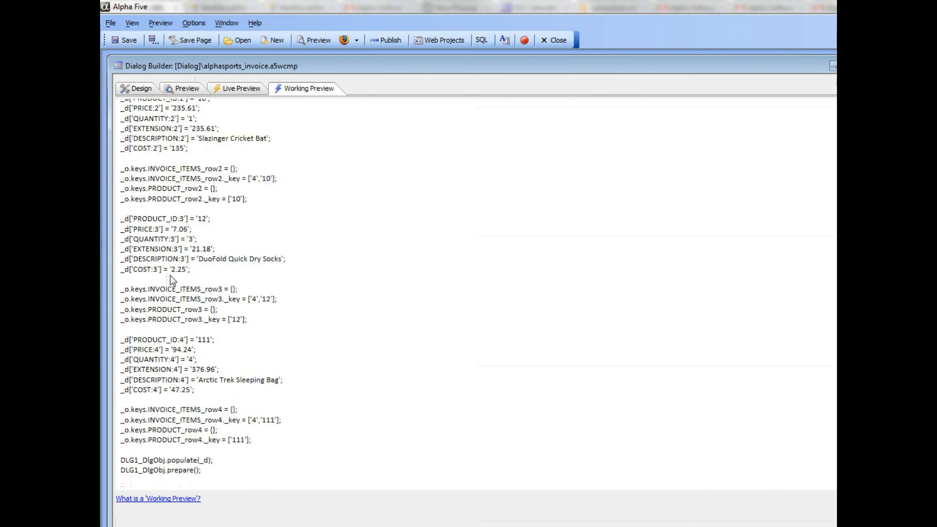
pyautogui.doubleClick(169, 461)
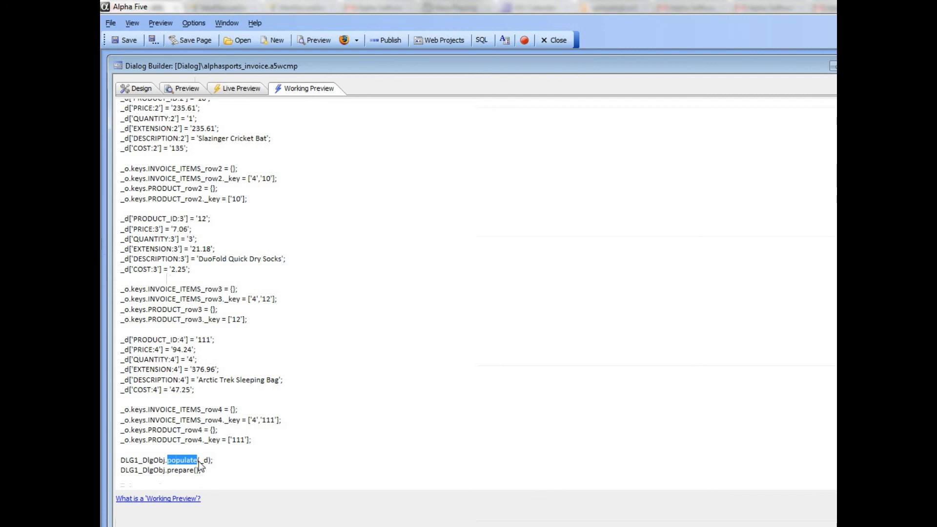